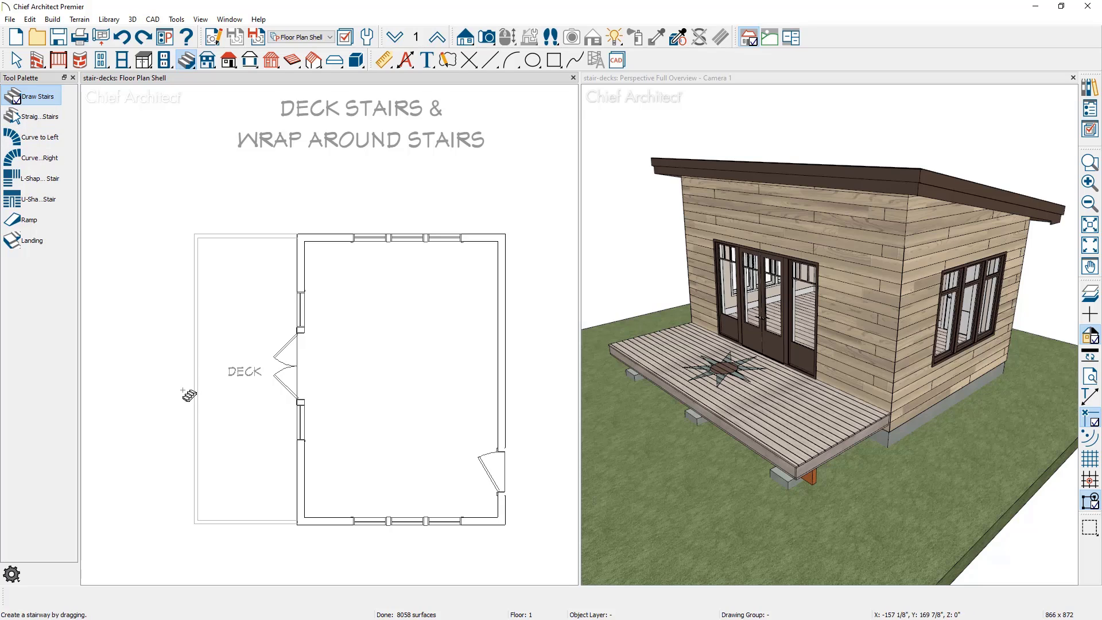
Add stairs to the deck's long outer edge facing the double doors and widen them to span the entire edge
left_click(182, 391)
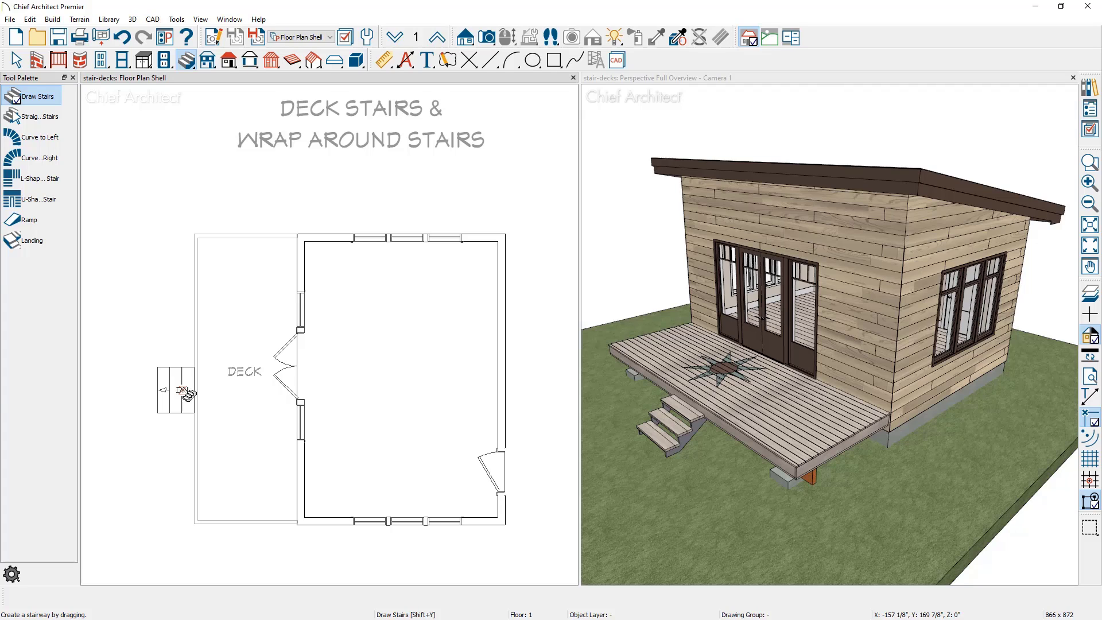
left_click(187, 394)
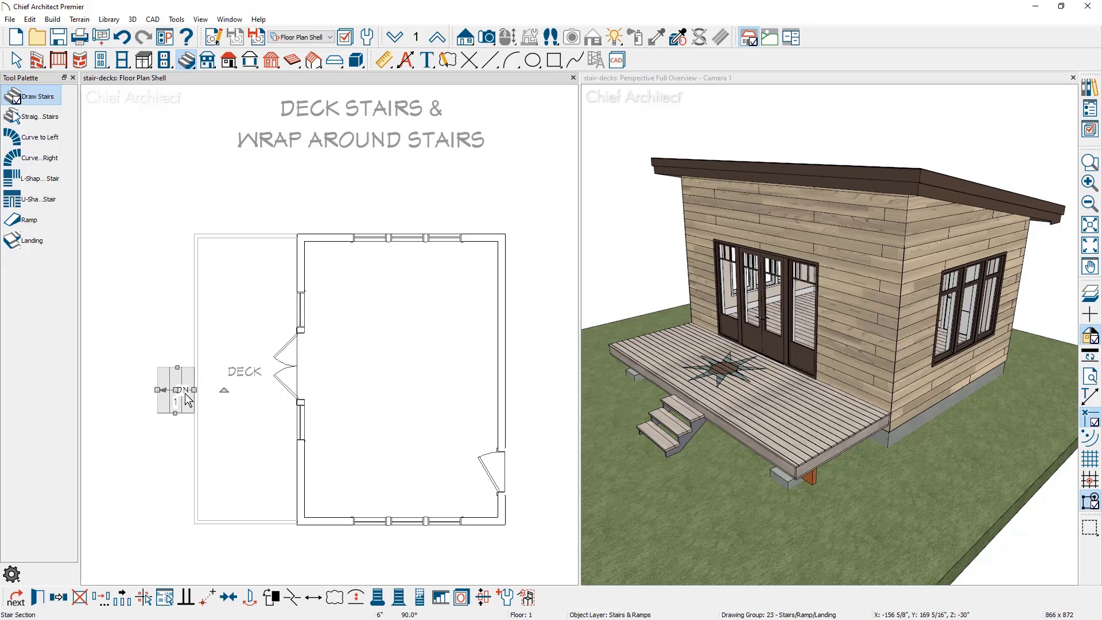
left_click_drag(172, 413, 184, 524)
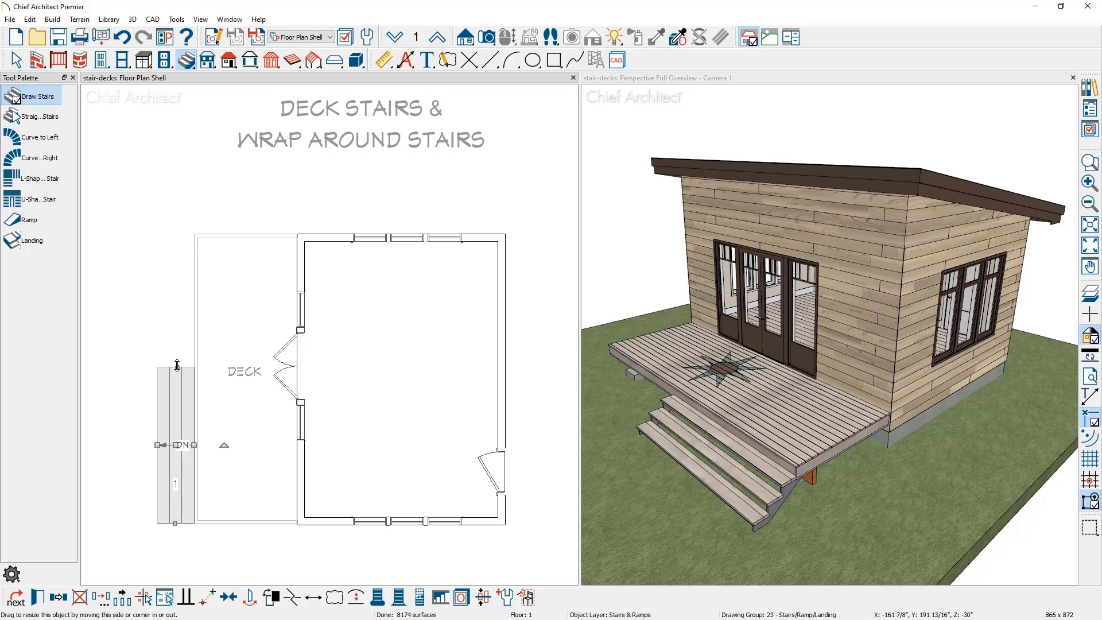
left_click_drag(181, 367, 181, 234)
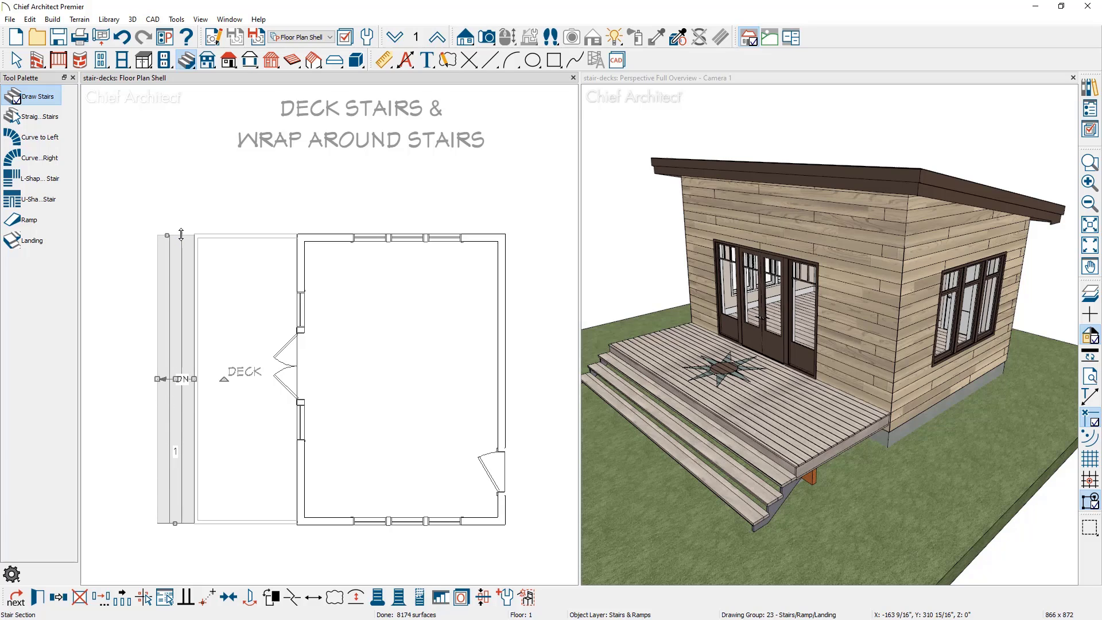
Add stairs to the deck's lower short edge in the plan and widen them to reach the house wall
left_click(51, 117)
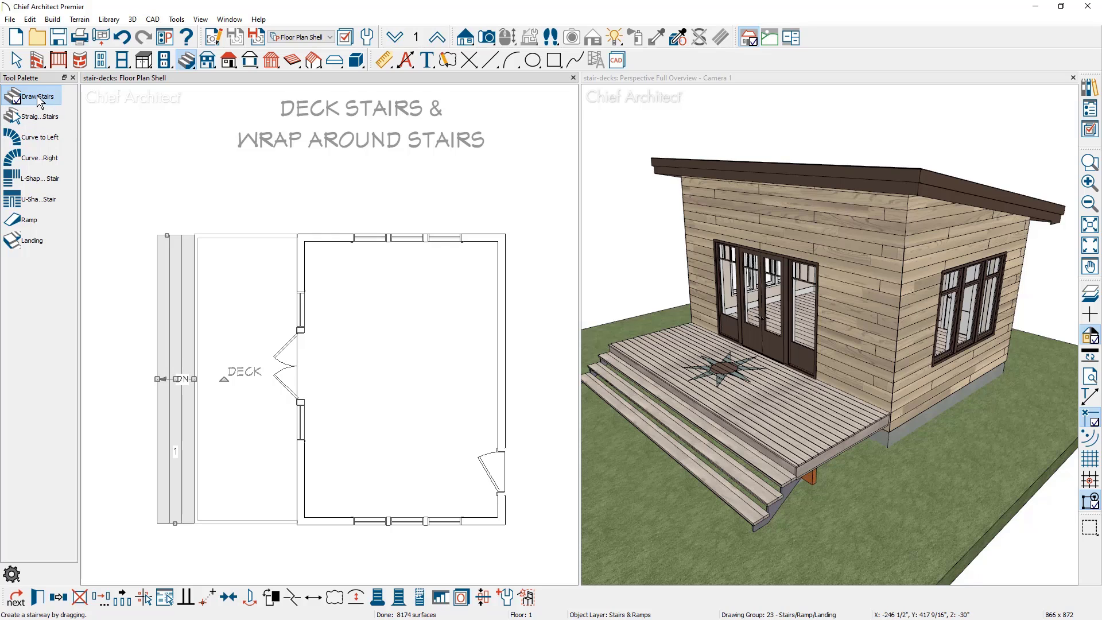
left_click(232, 543)
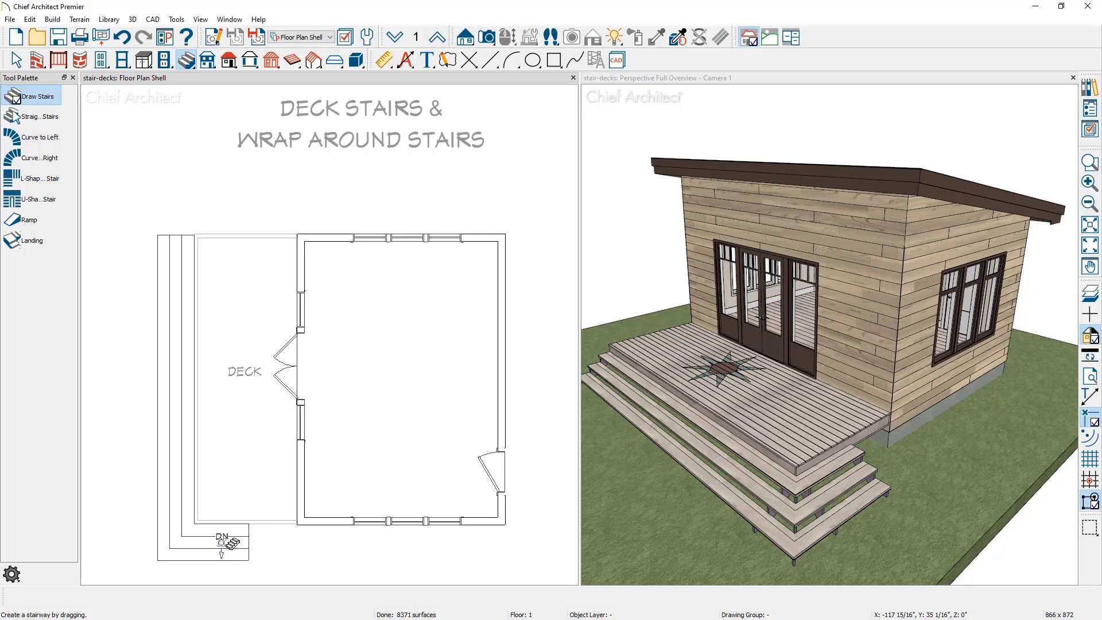
left_click(232, 542)
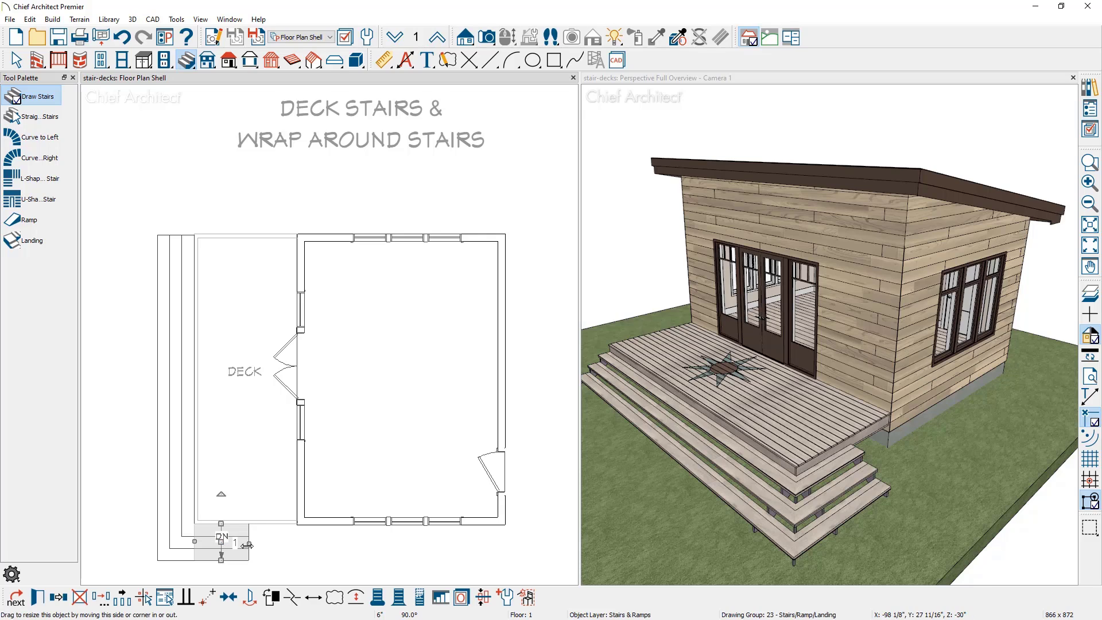
left_click_drag(247, 544, 302, 558)
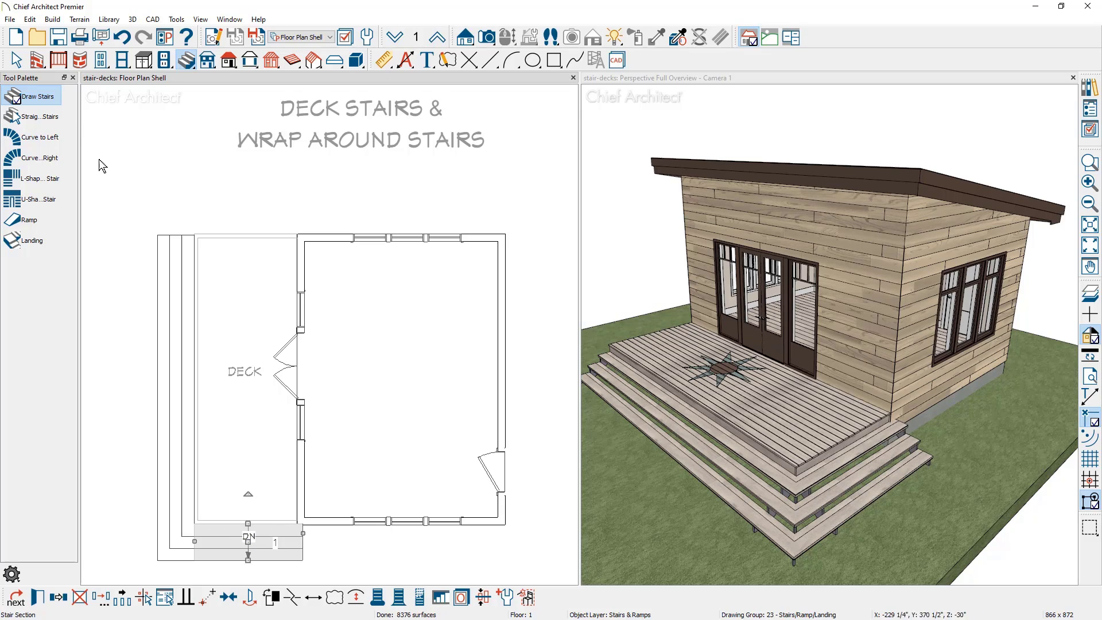
Add stairs to the deck's upper short edge in the plan and widen them to meet the long stairs at the corner
left_click(34, 96)
left_click(266, 218)
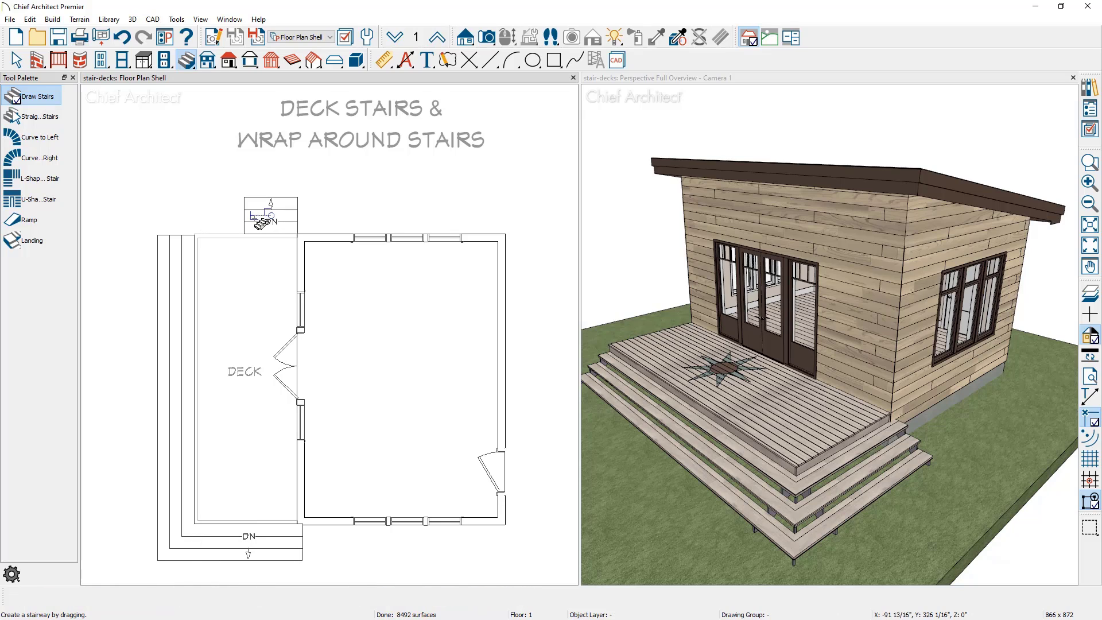
left_click(258, 221)
left_click_drag(245, 215, 198, 223)
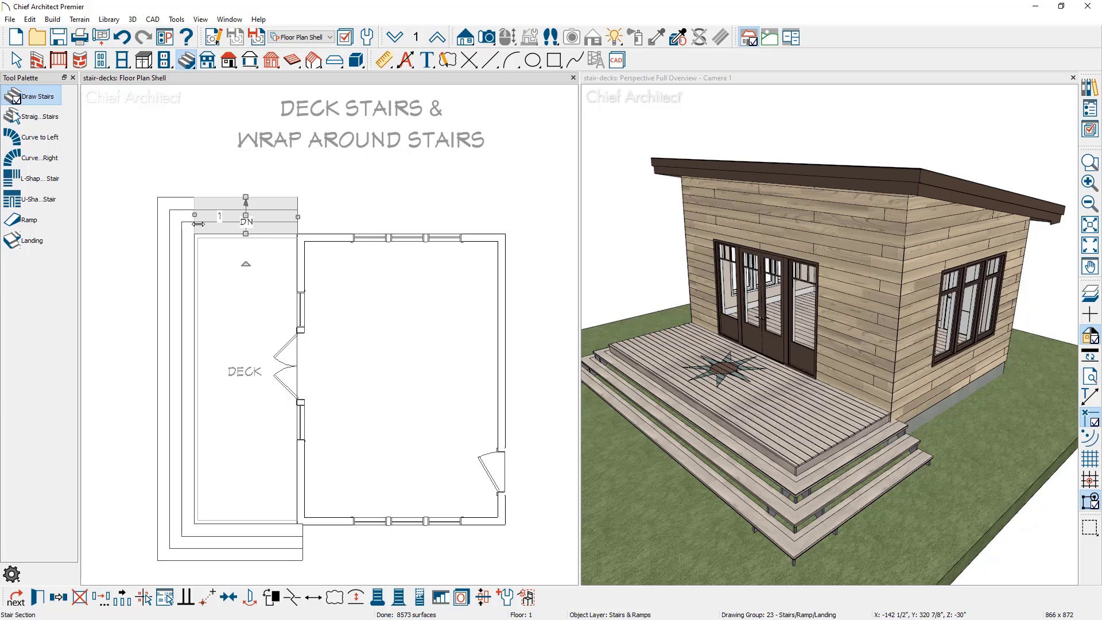
Select all three staircases surrounding the deck in the floor plan
key("space")
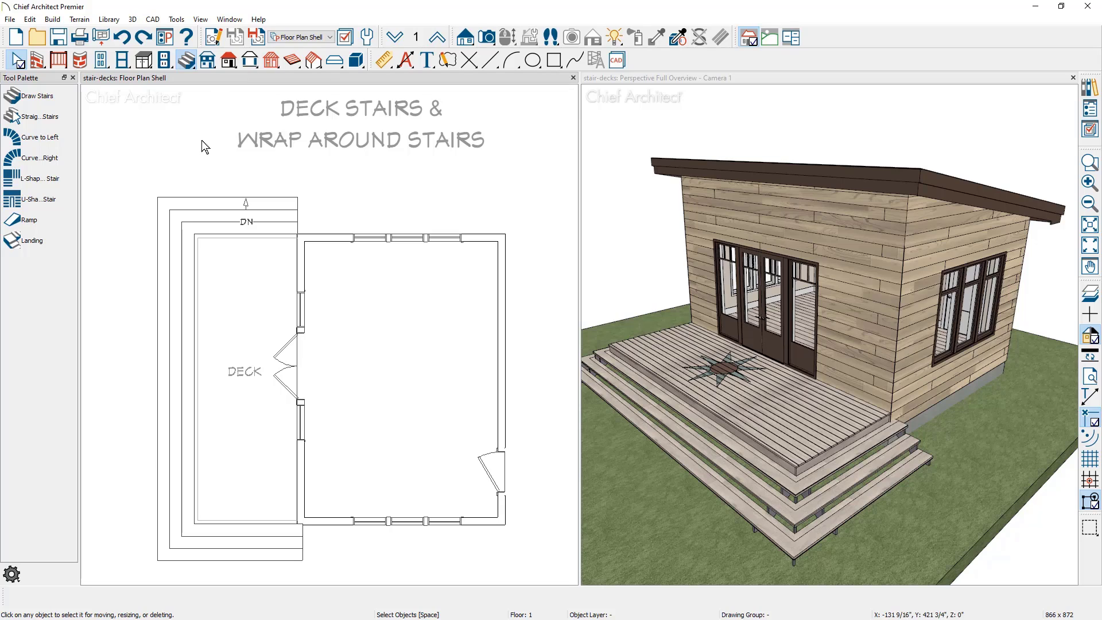
left_click(202, 243)
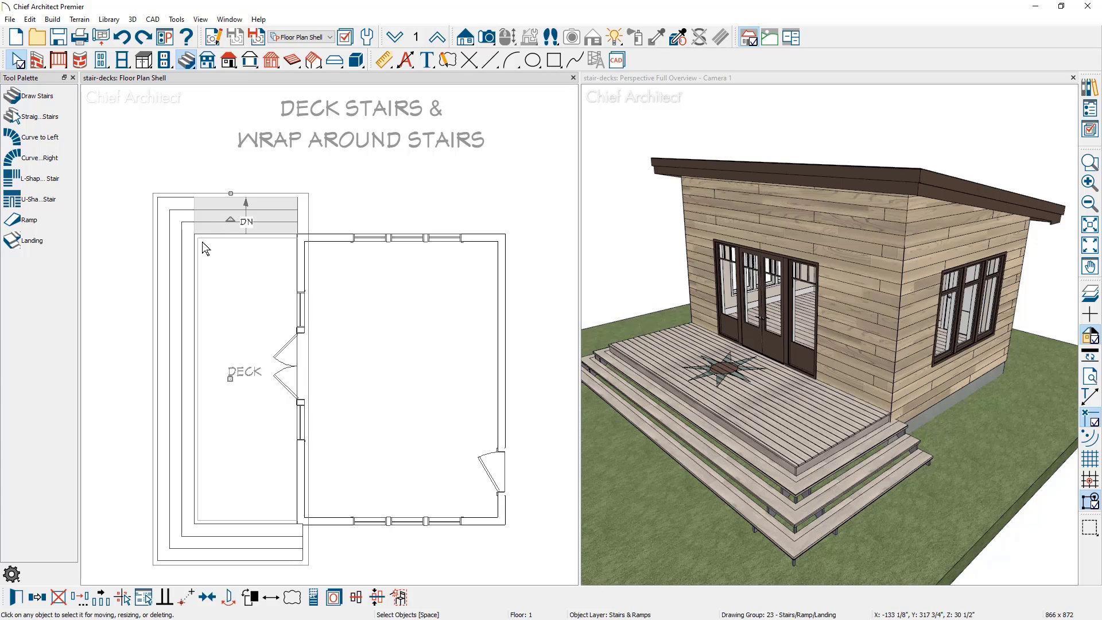
left_click(171, 323, "shift")
left_click(218, 548, "shift")
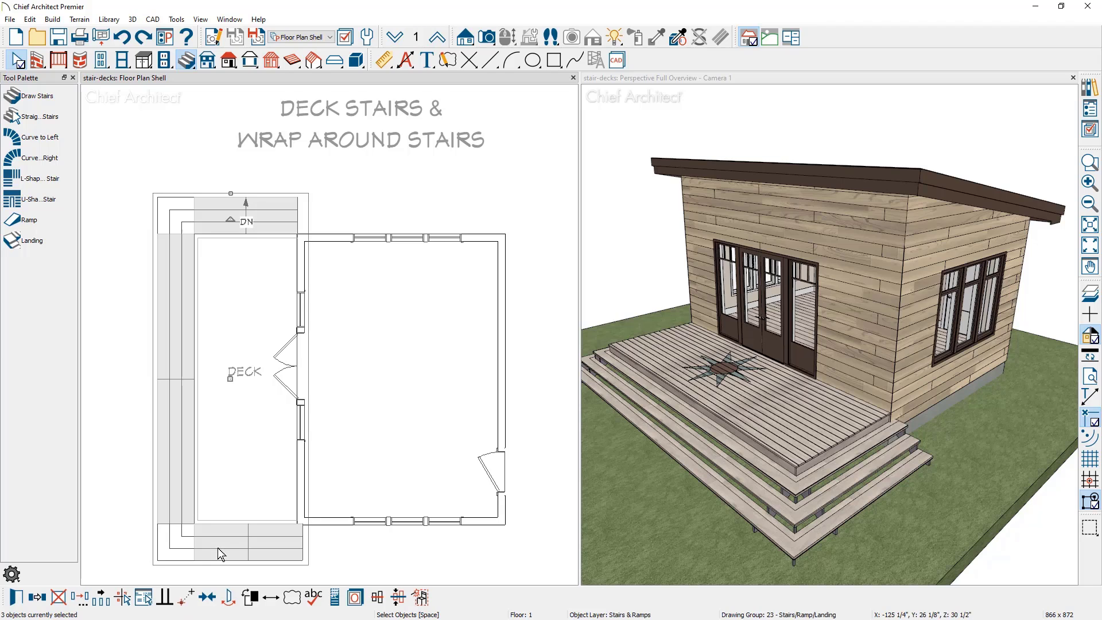
Try disabling Allow Wrap for the three selected staircases, and undo that change
left_click(22, 594)
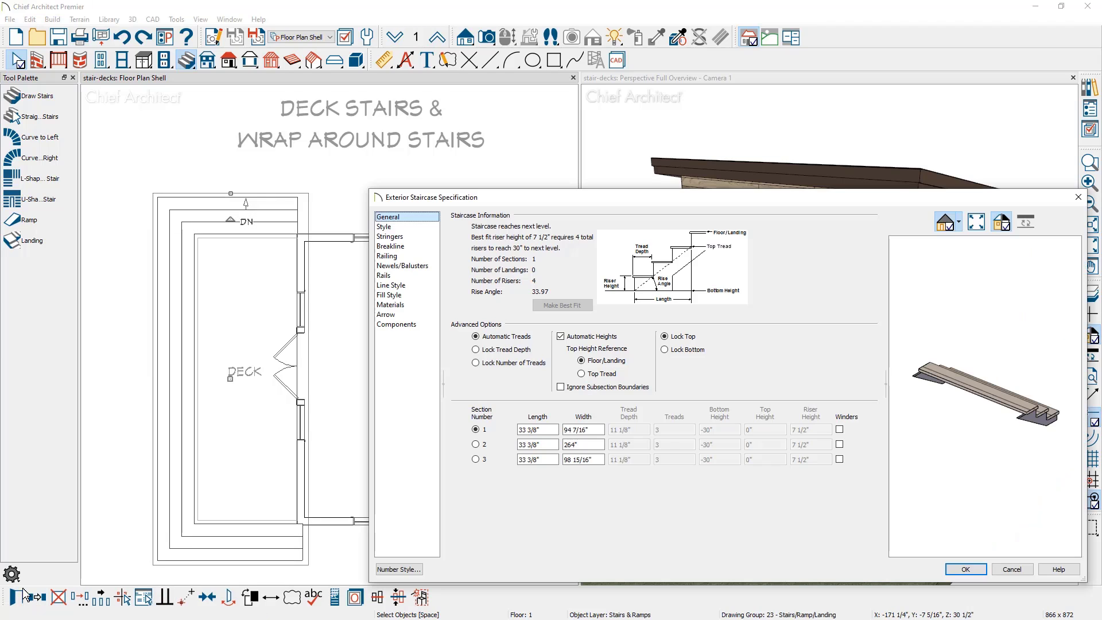
left_click(387, 227)
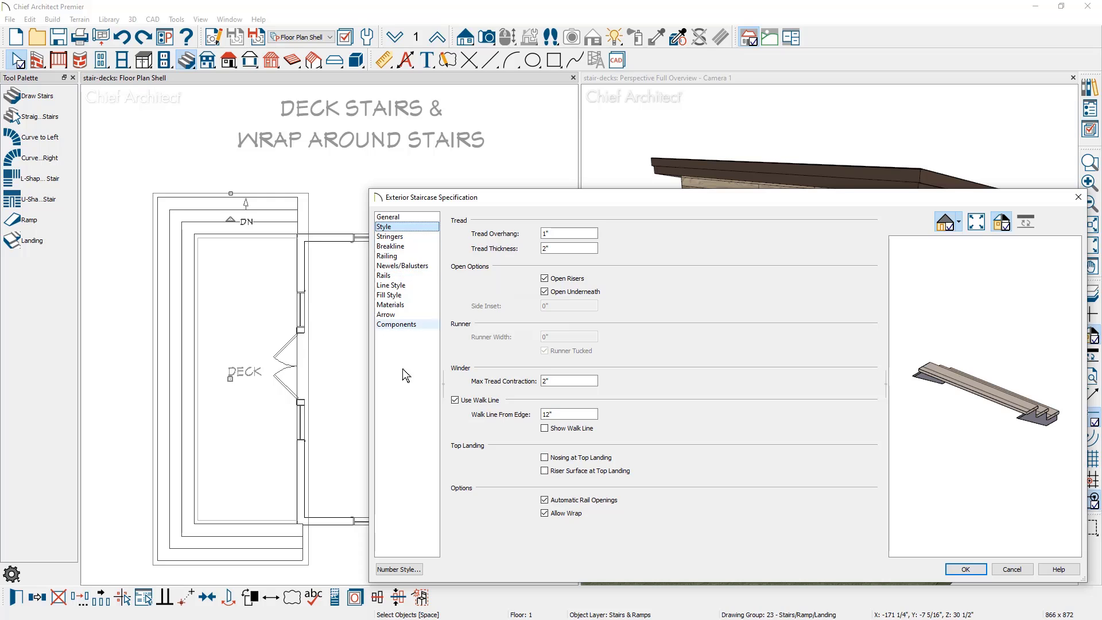
left_click(545, 514)
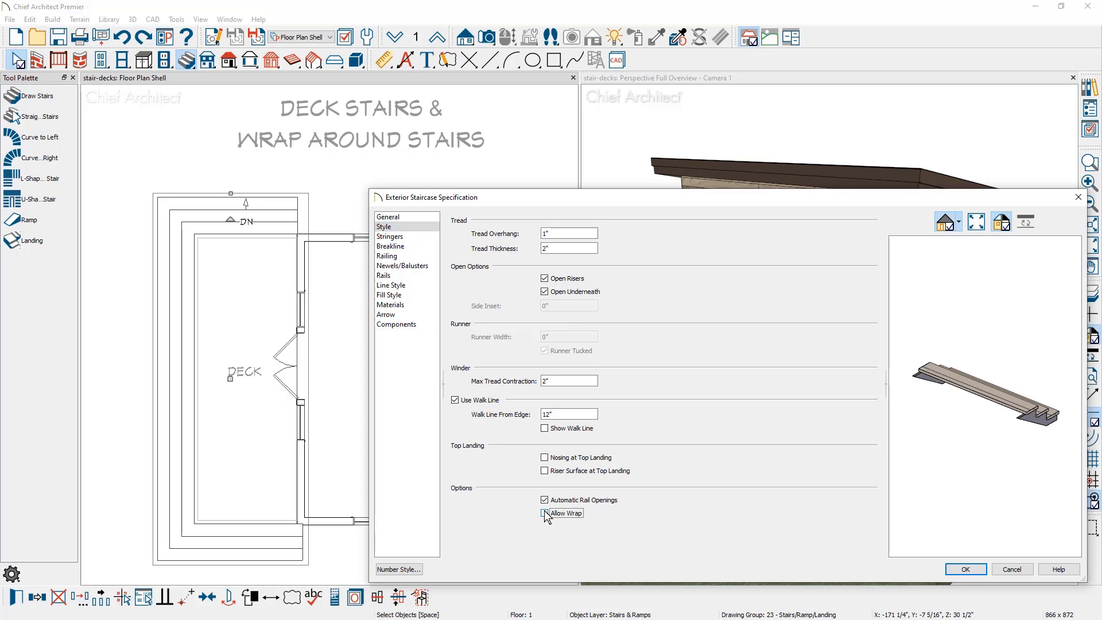
left_click(966, 569)
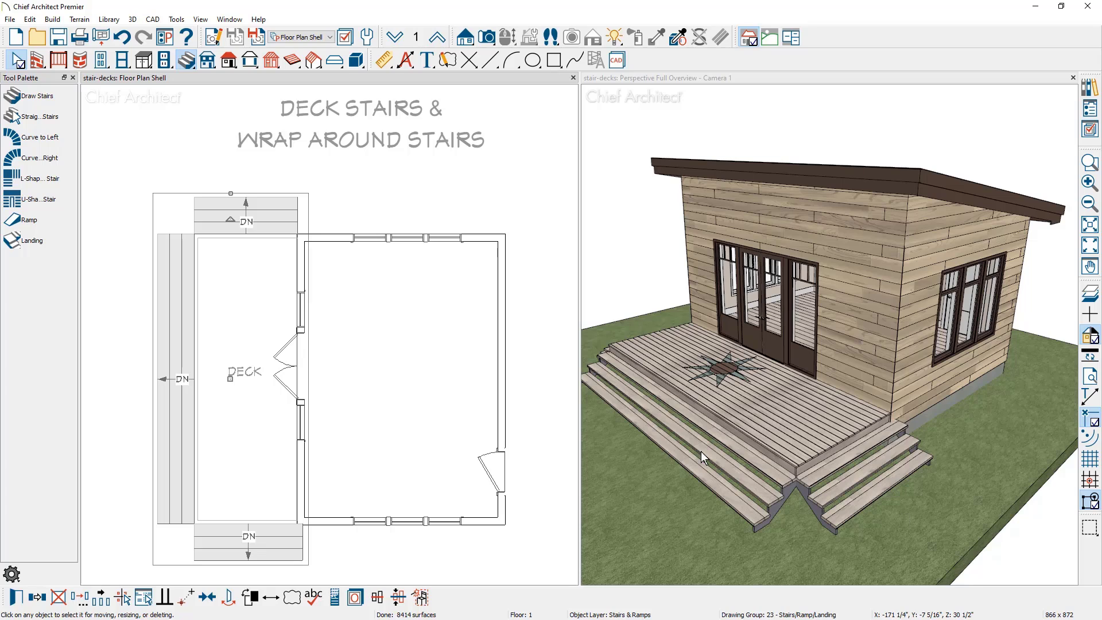
left_click(127, 43)
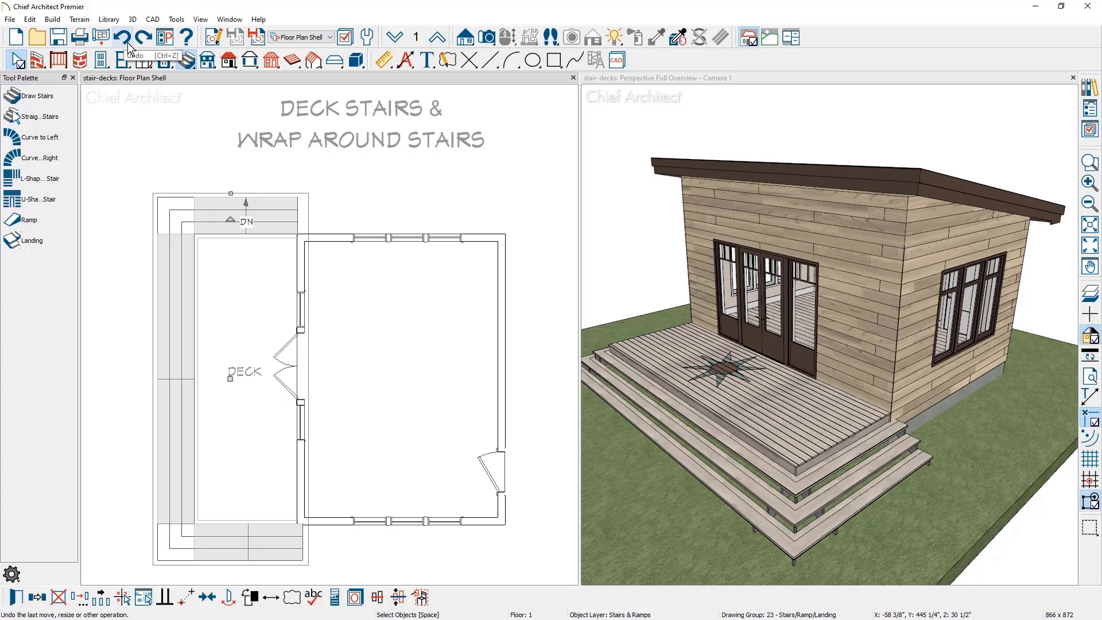
Disable Open Risers for the three selected wrap-around staircases
left_click(18, 597)
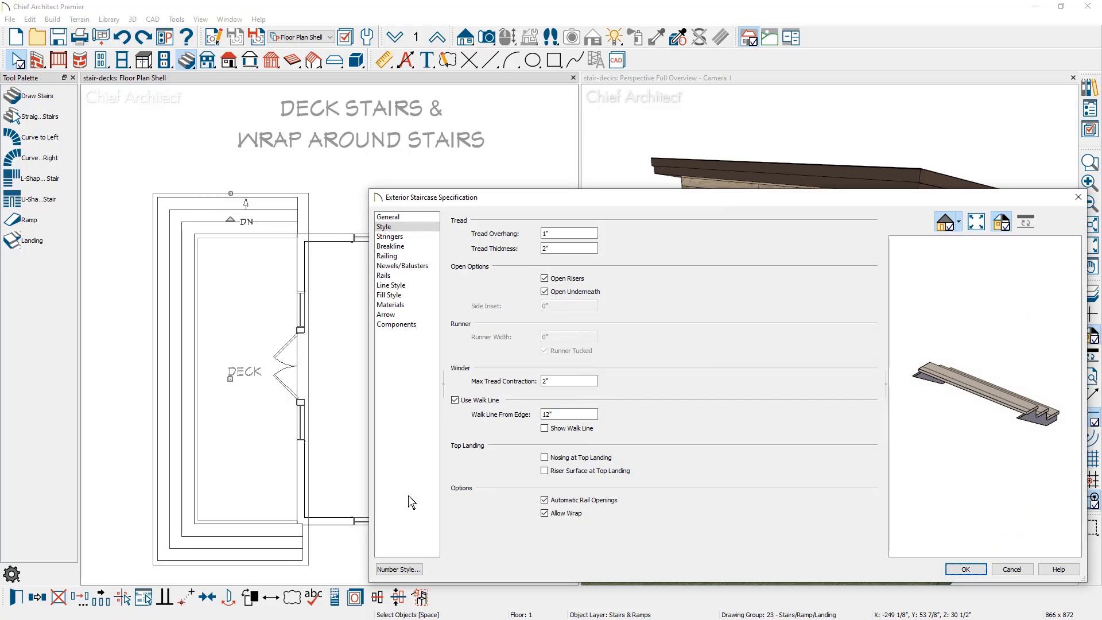
left_click_drag(1041, 384, 855, 348)
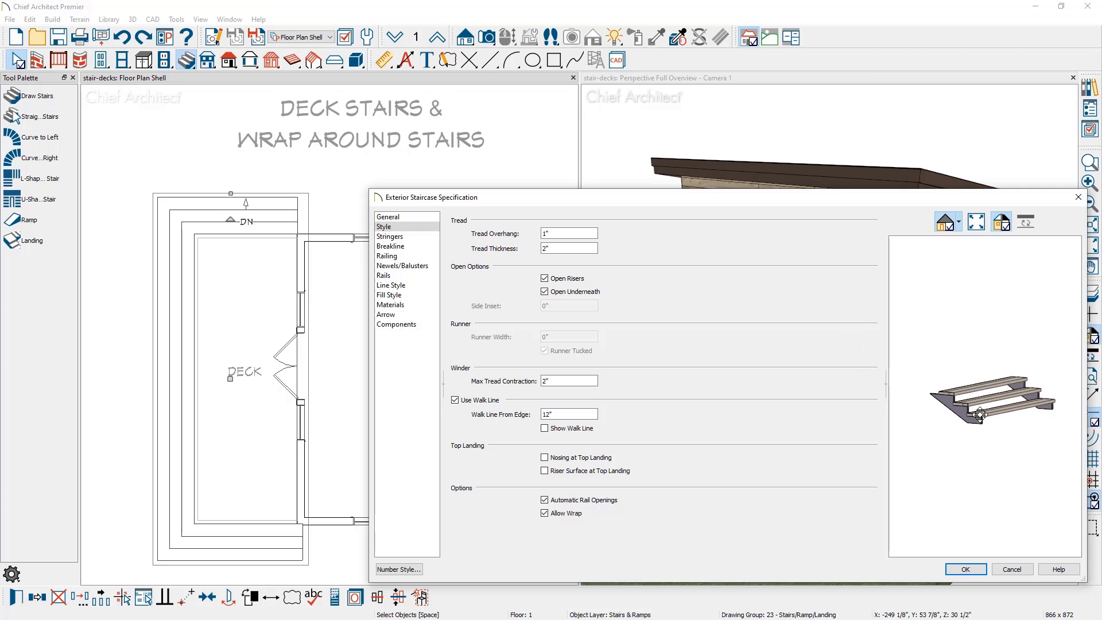
left_click(567, 279)
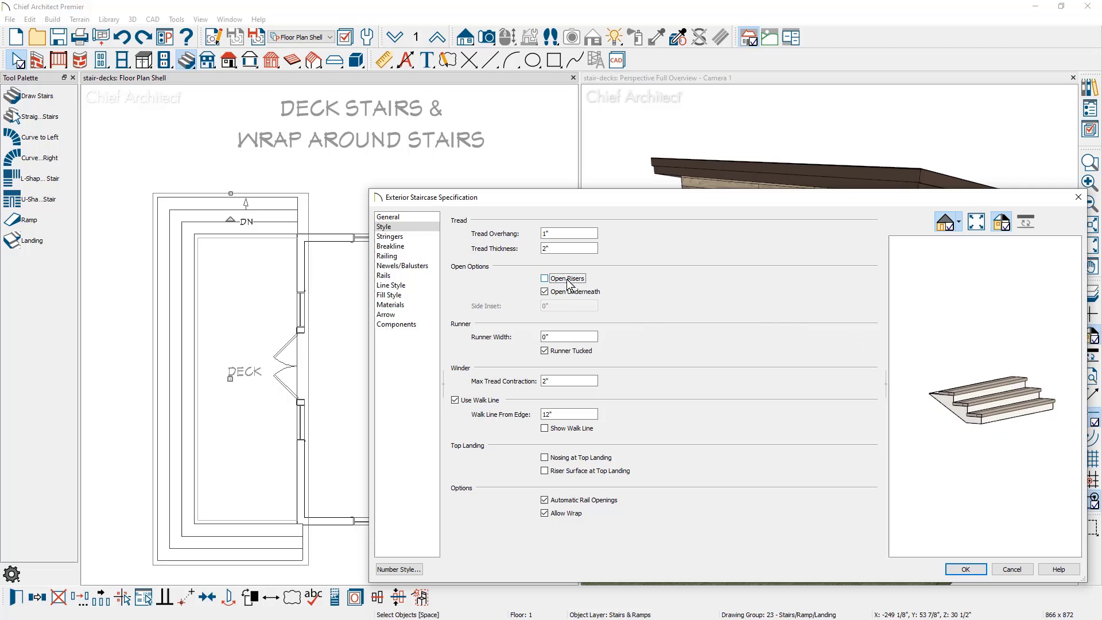
left_click(984, 574)
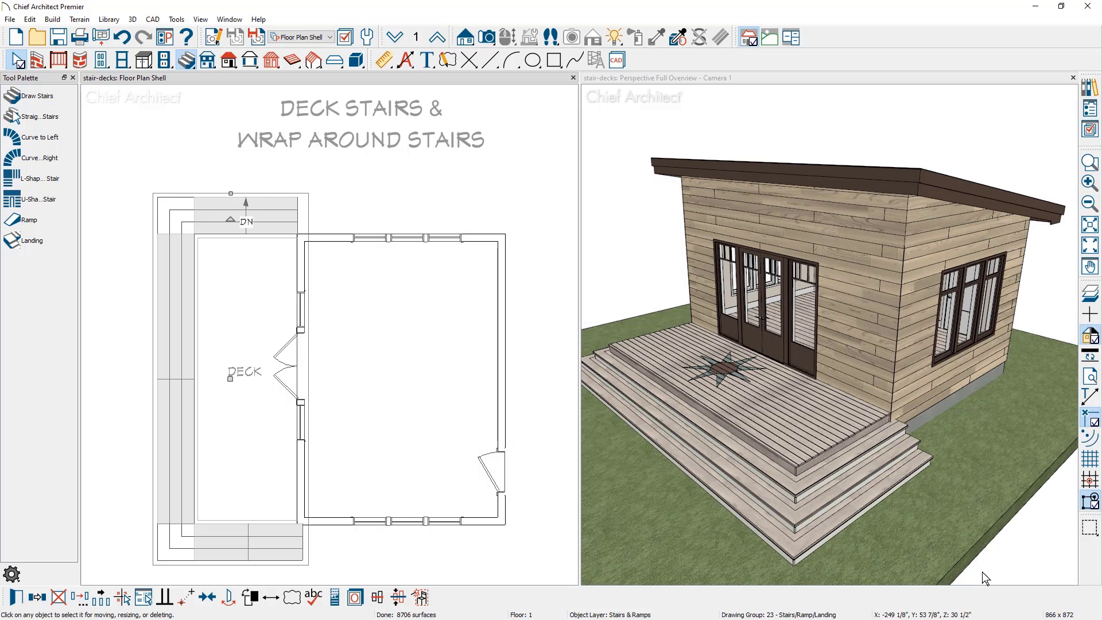
Sample the Concrete material from the house foundation in the 3D view and paint it onto a stair riser
left_click(894, 80)
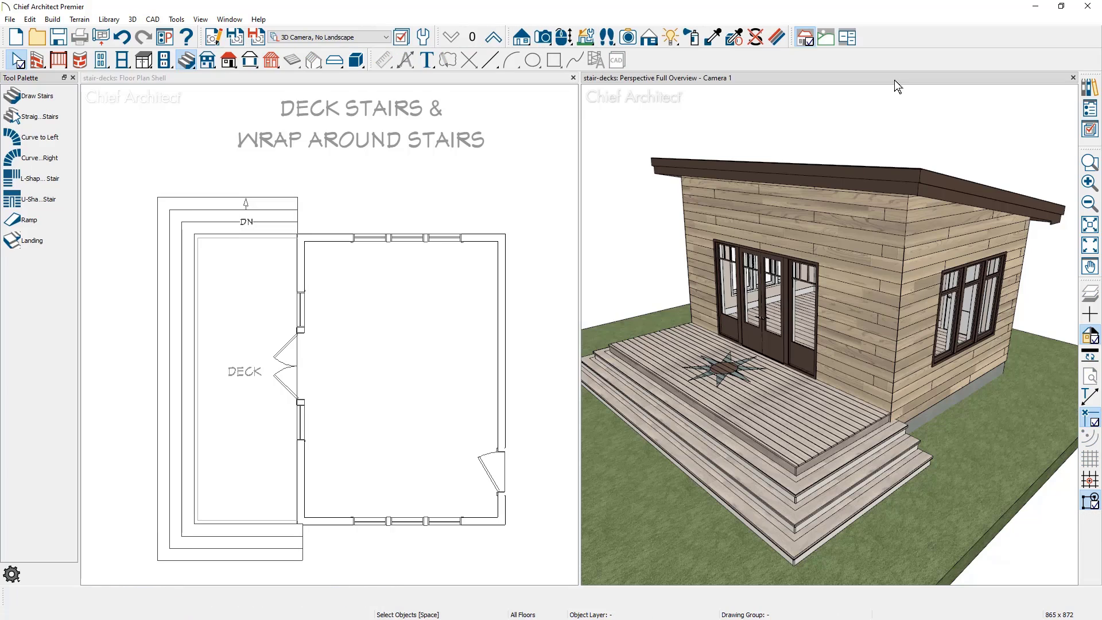
left_click(714, 38)
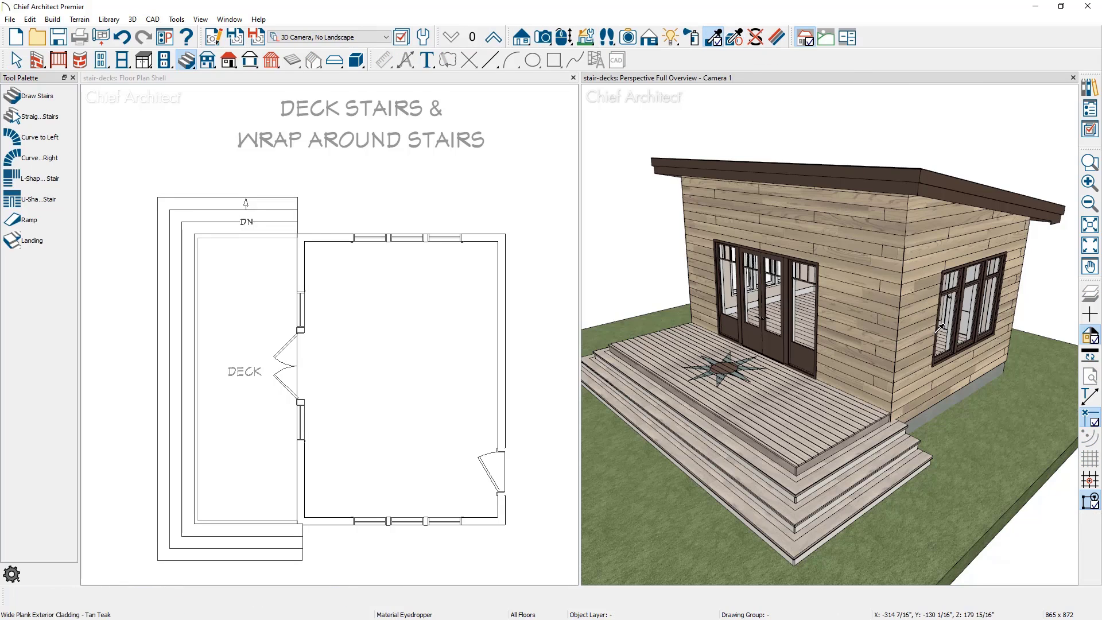
left_click(952, 402)
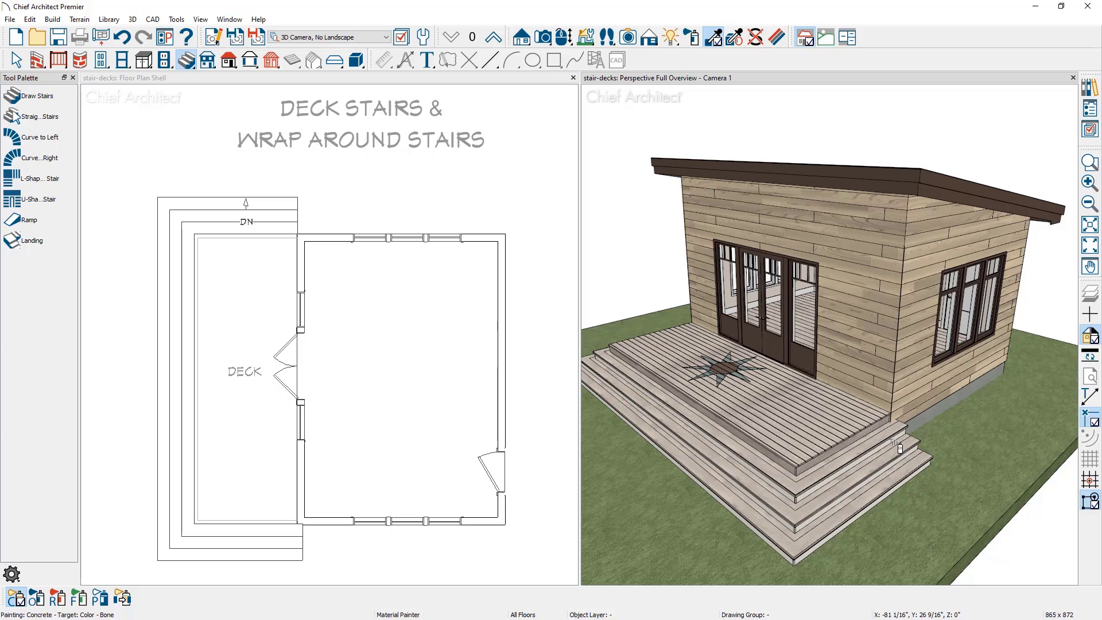
left_click(897, 445)
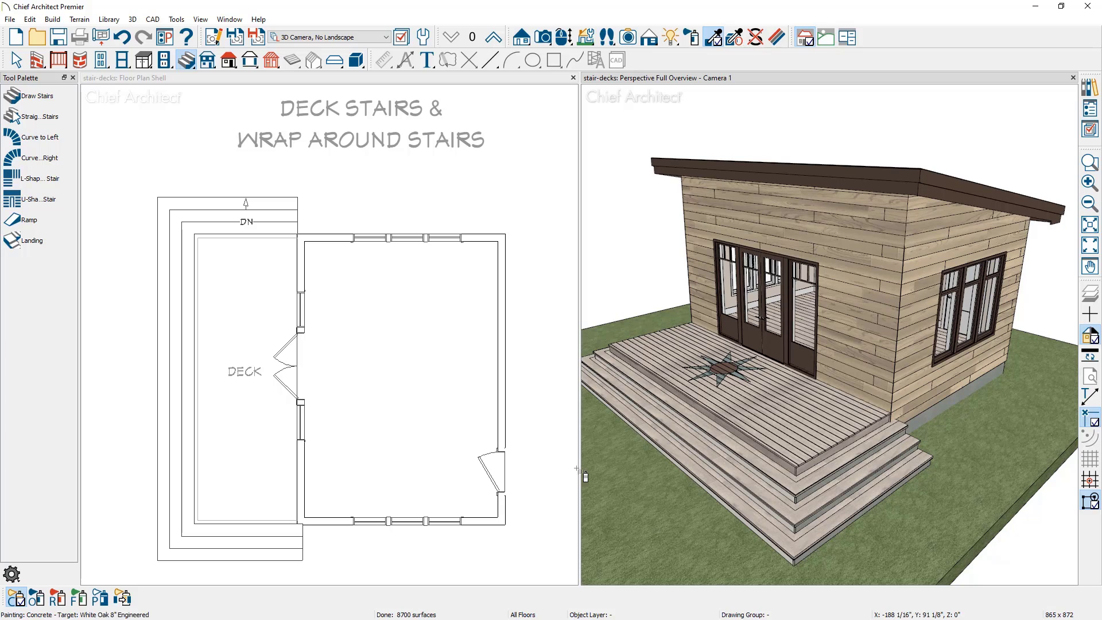
Switch the Material Painter to room mode and paint the risers and treads of all wrap-around stairs with Concrete
left_click(59, 598)
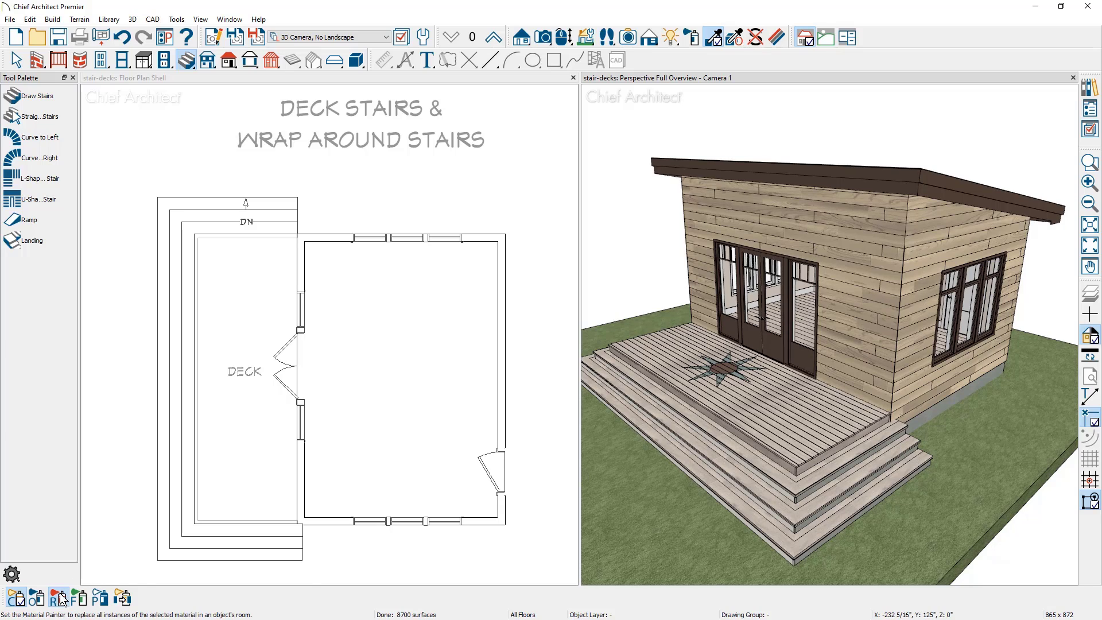
left_click(774, 487)
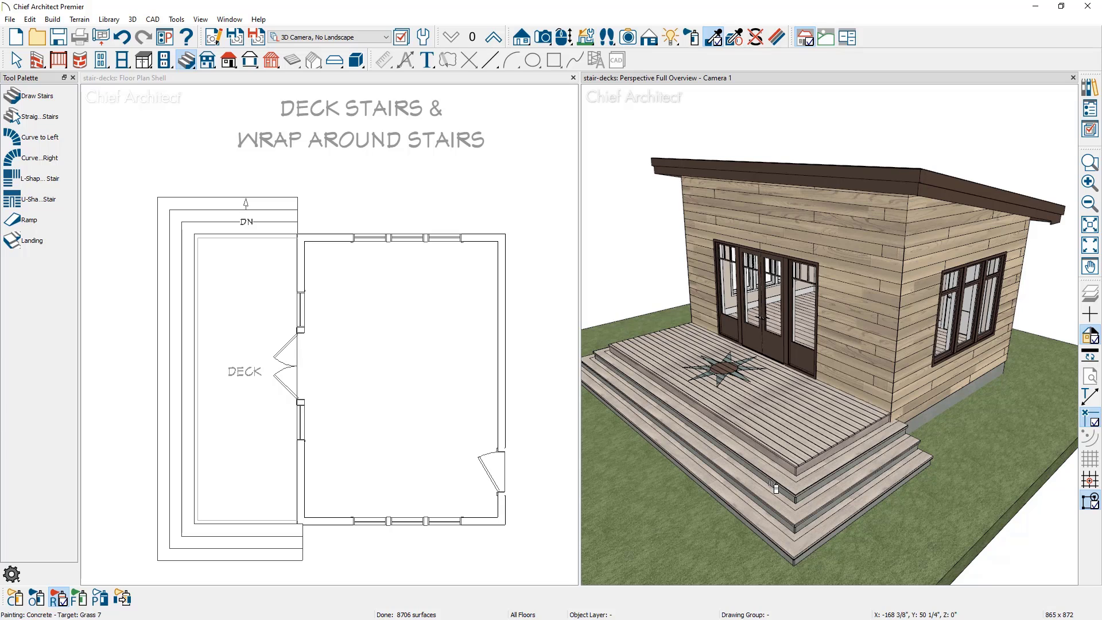
left_click(801, 489)
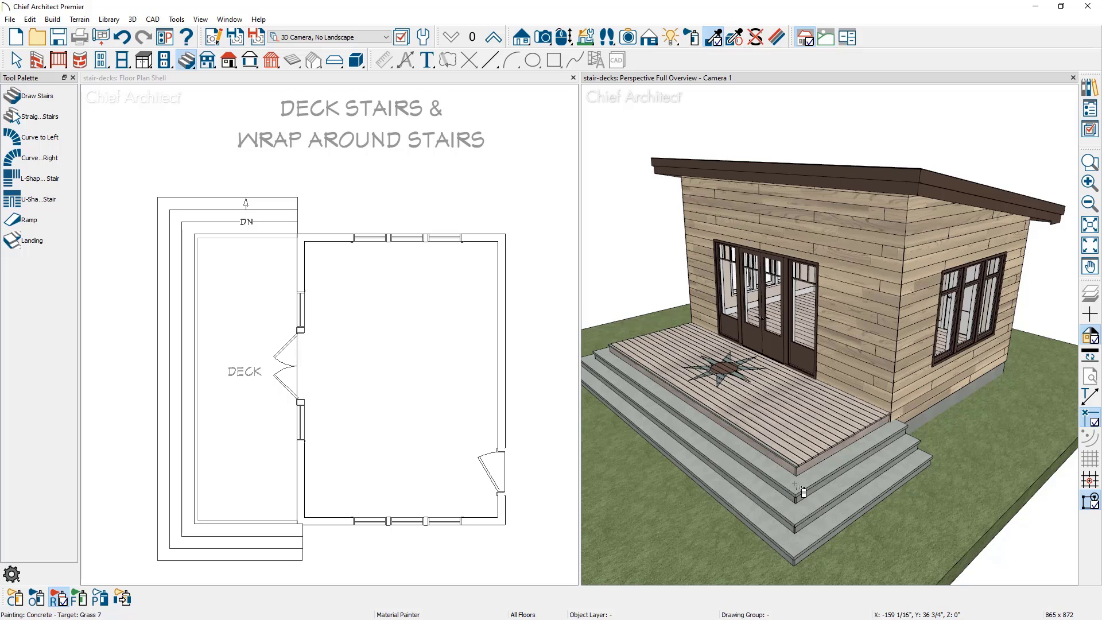
Turn on the right-side railing for the short concrete staircase next to the windowed wall
key("space")
left_click(873, 493)
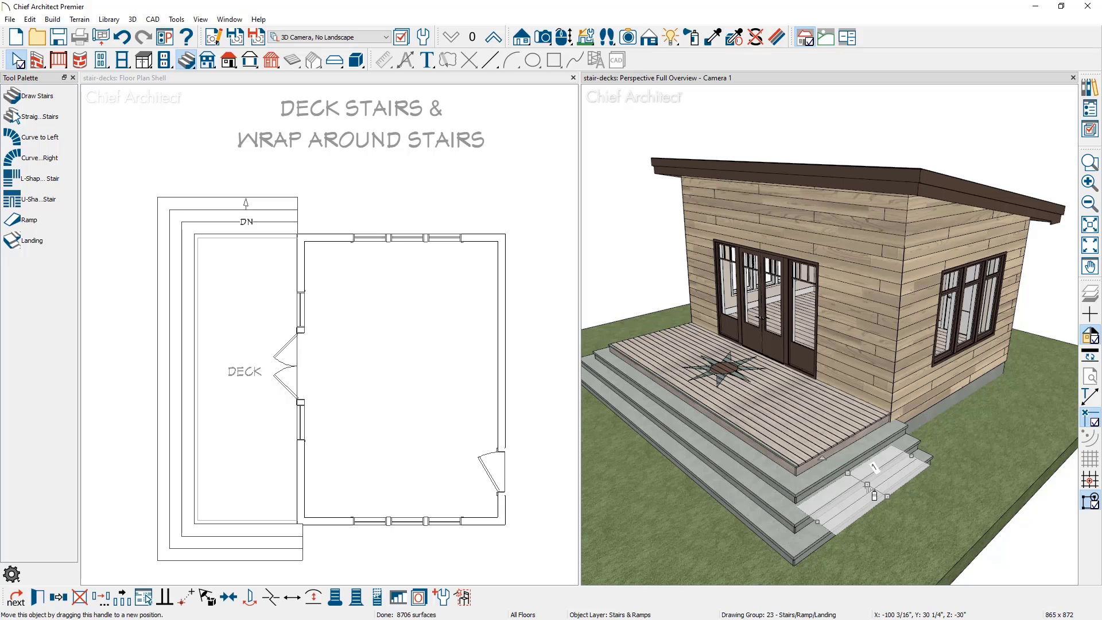
double_click(874, 492)
left_click(426, 257)
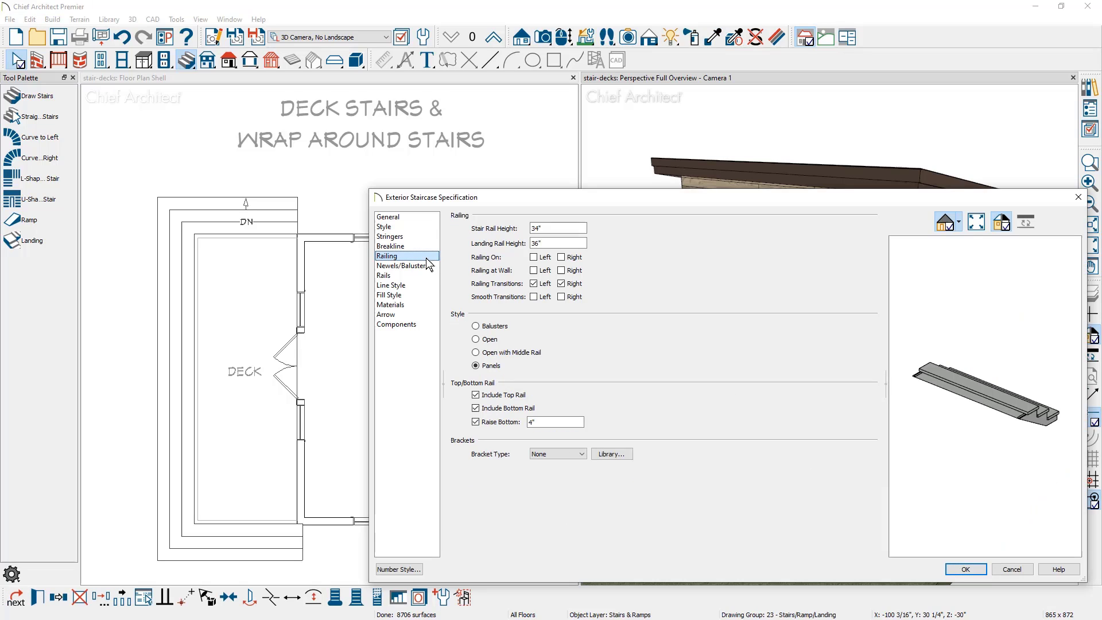
left_click(561, 257)
left_click(956, 568)
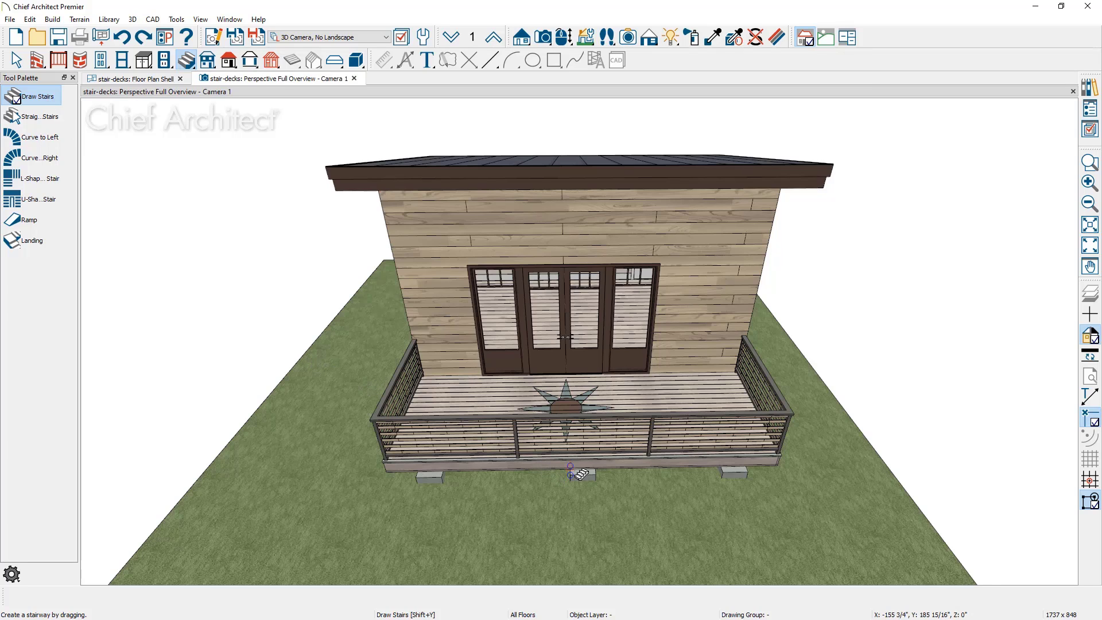
Add stairs at the middle of the railed deck's front edge, opposite the double doors, and select them
left_click(569, 472)
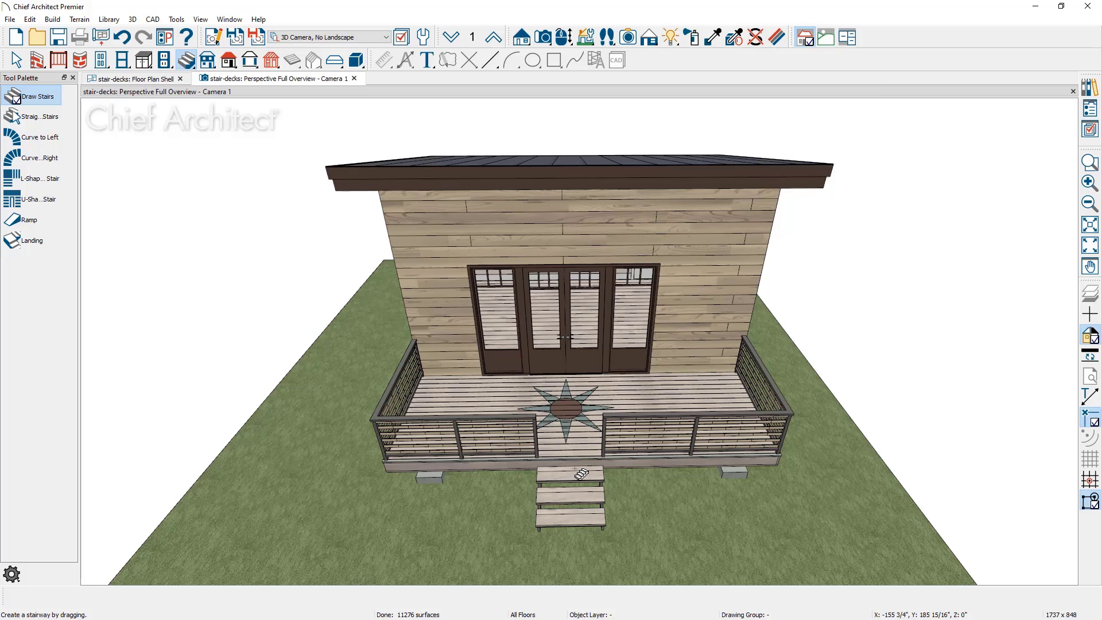
key("space")
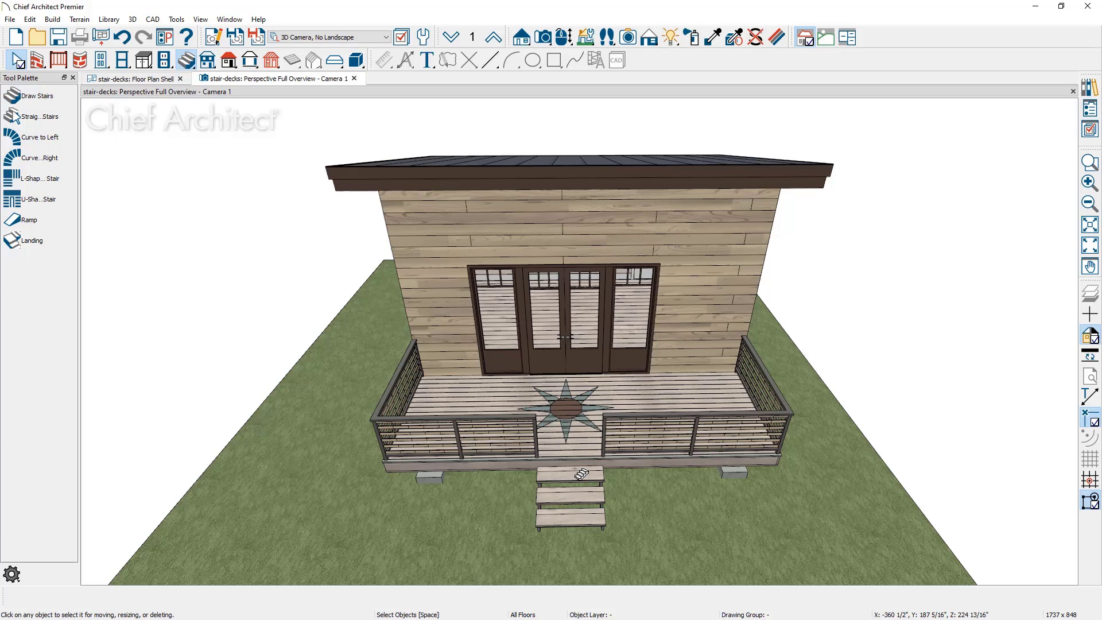
left_click(594, 498)
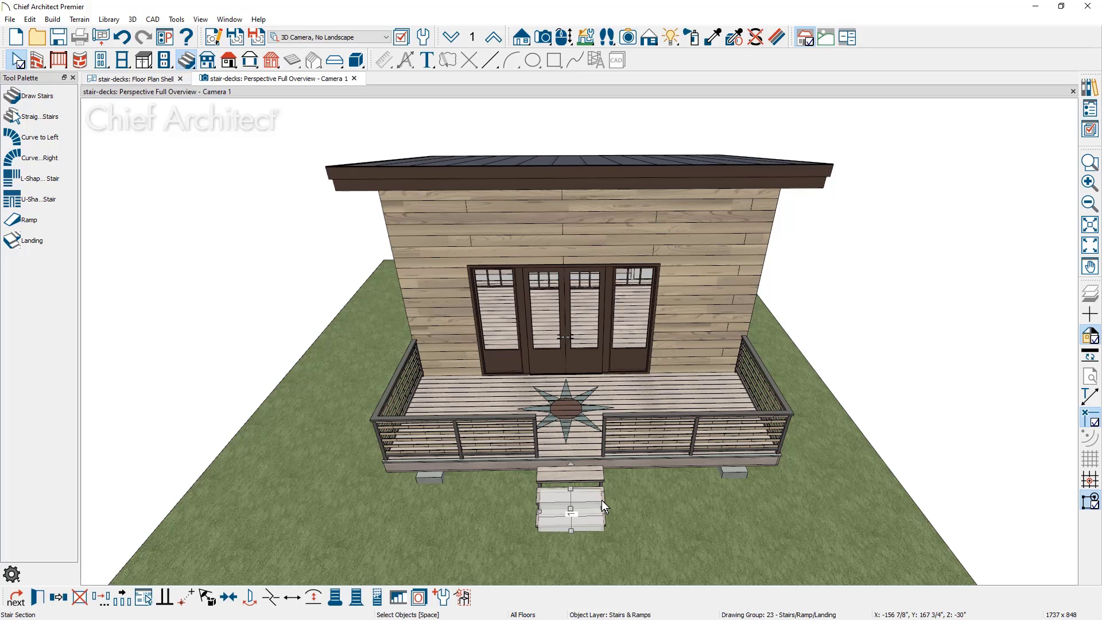
Widen the front deck stairs by stretching their right side outward in the 3D view
left_click_drag(604, 509, 628, 511)
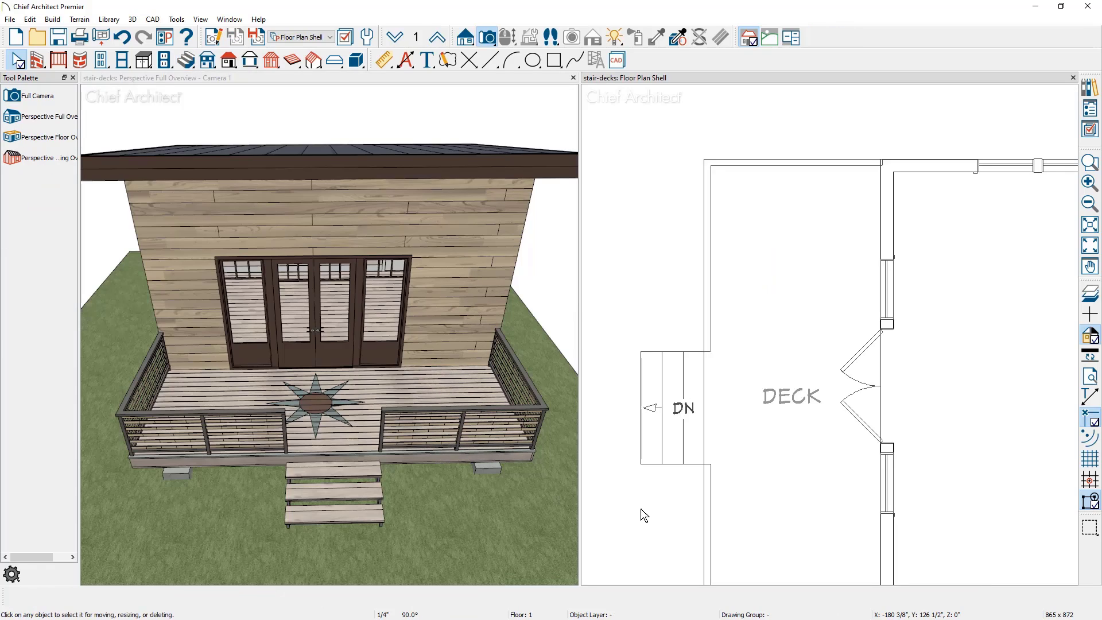
In the floor plan, select the railing opening at the front deck stairs and extend its lower end well past the stairs' edge
left_click(708, 449)
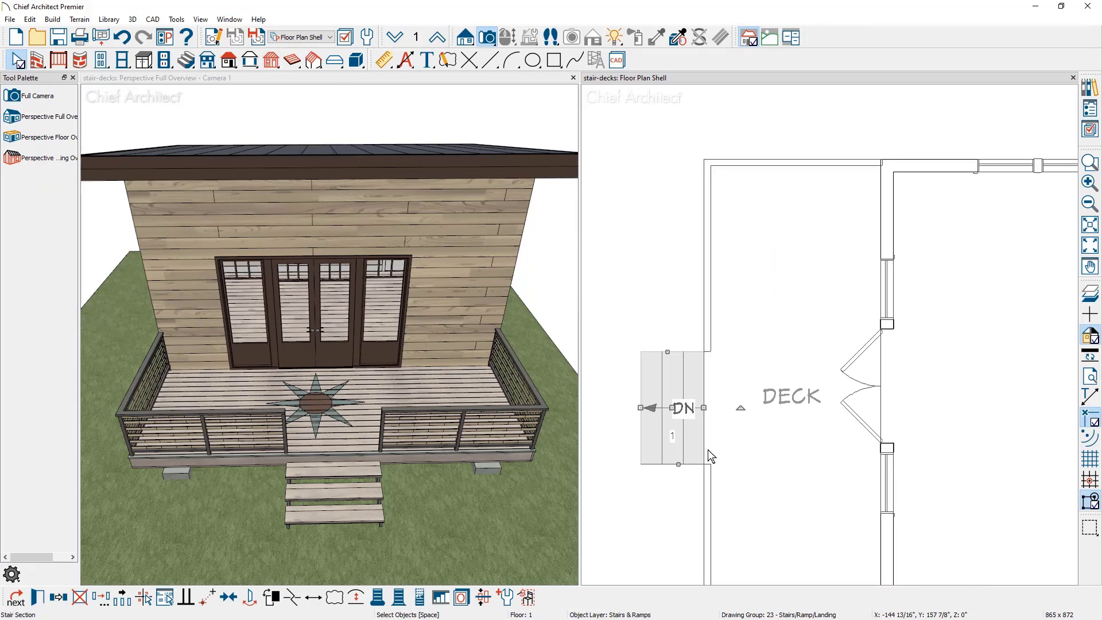
key("Tab")
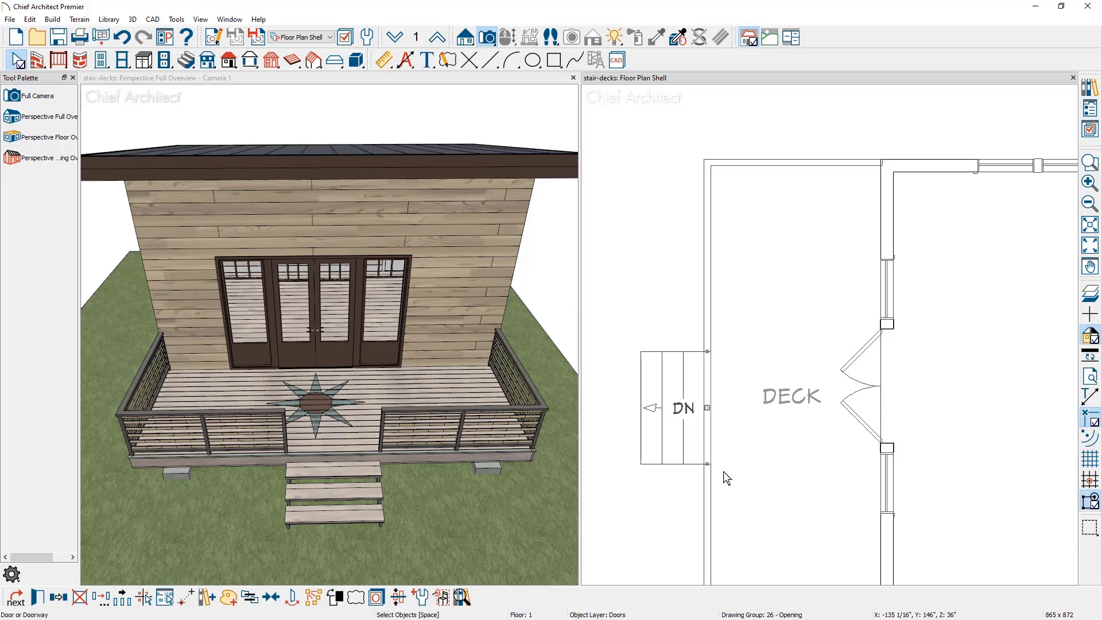
left_click_drag(707, 463, 707, 540)
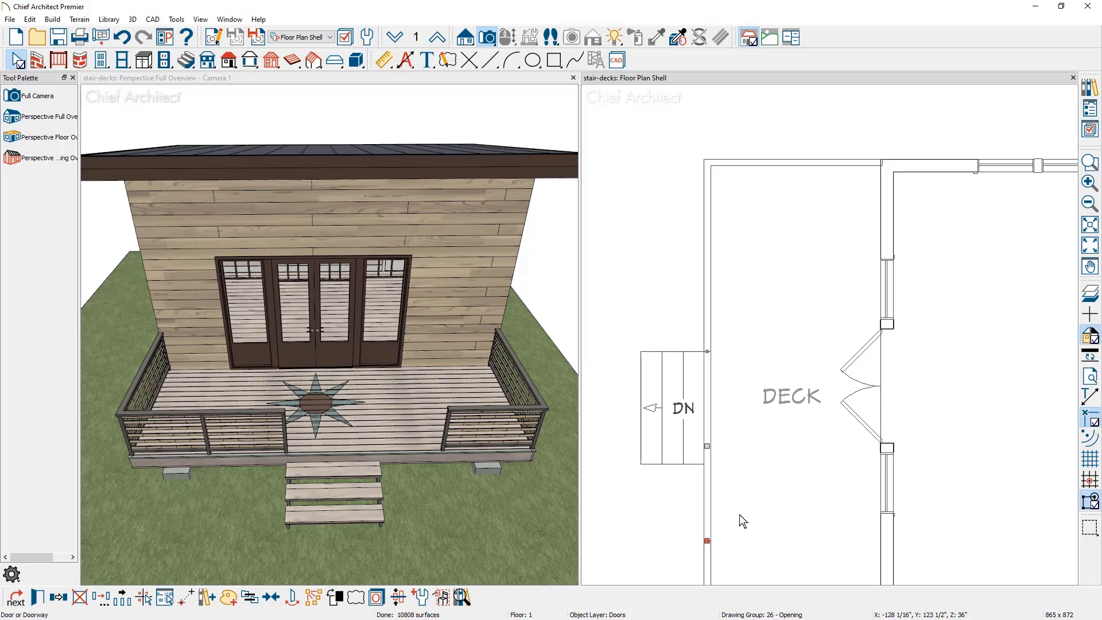
Select the front deck stairs in the floor plan and widen them upward to near the deck's upper corner
left_click(675, 353)
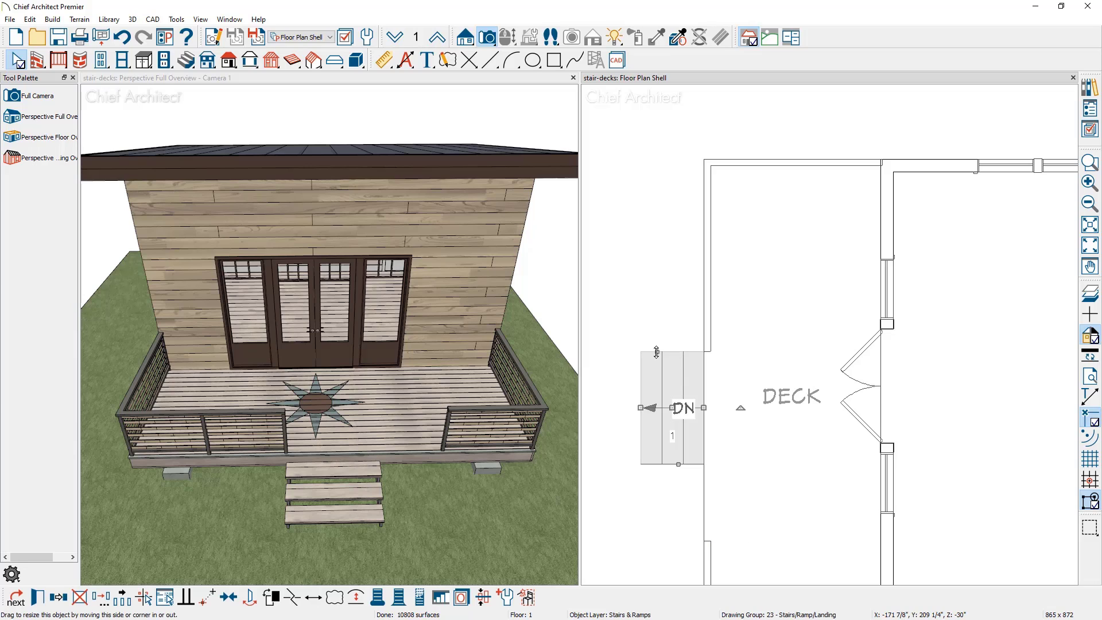
left_click_drag(656, 351, 660, 193)
left_click_drag(660, 189, 660, 189)
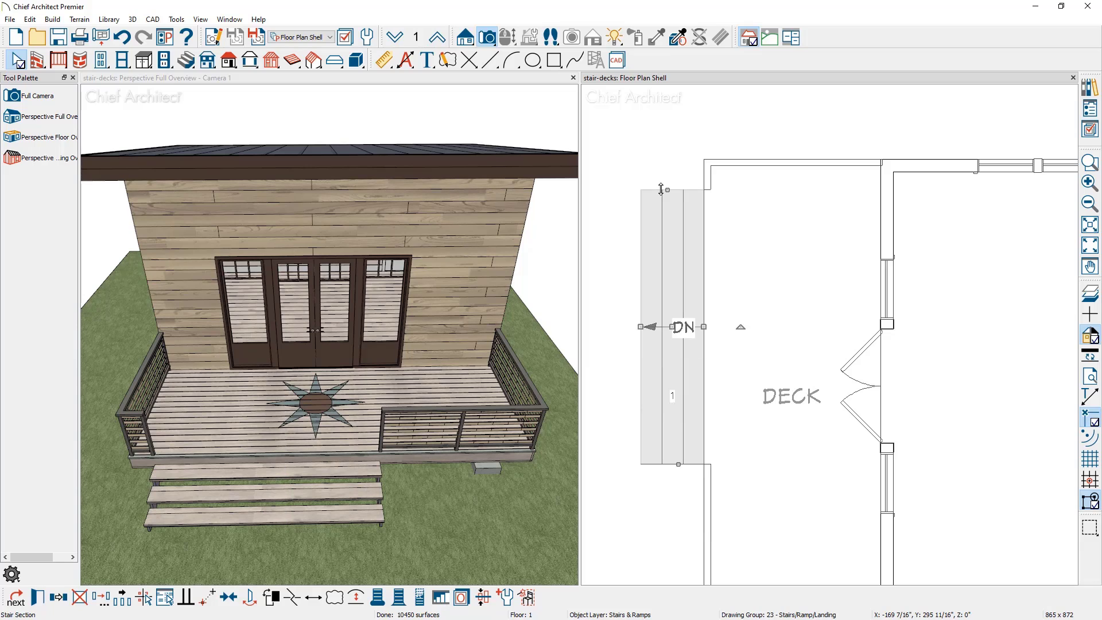